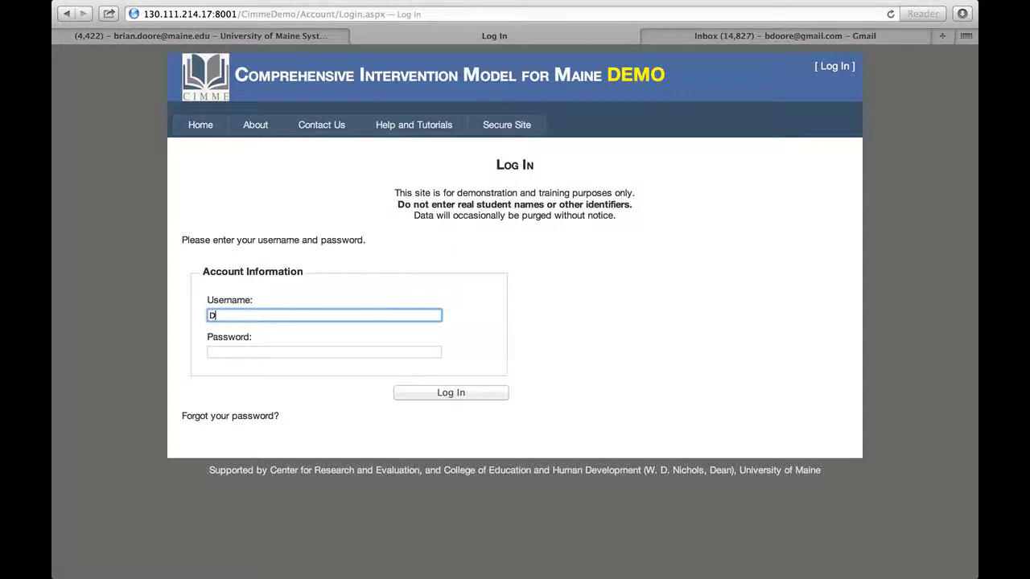
# - Sign in to CIMME Demo with the demo teacher username and password, fixing a username typo
pyautogui.write('Teacehr1A1')
pyautogui.press('Tab')
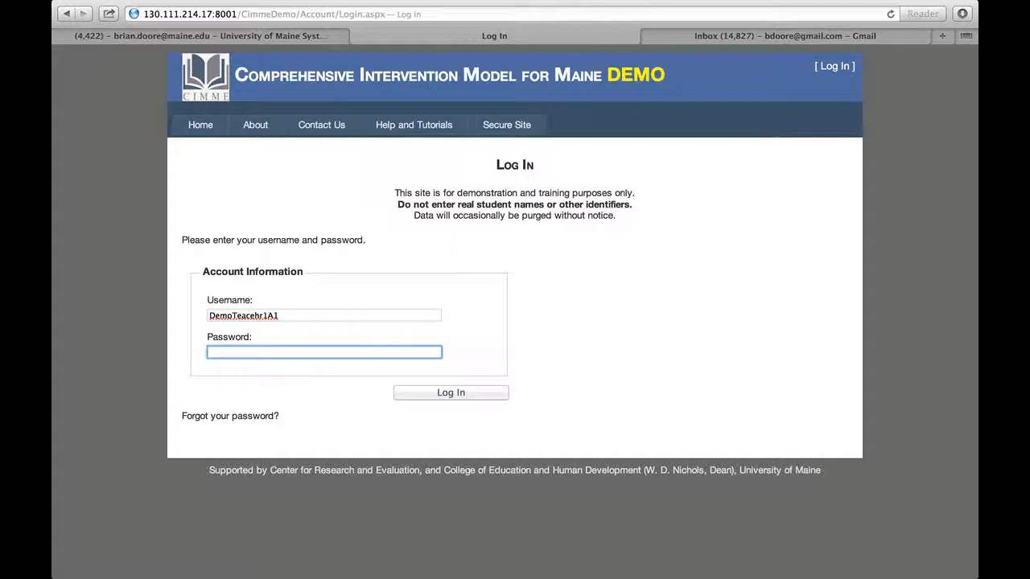
pyautogui.click(253, 316)
pyautogui.press('BackSpace')
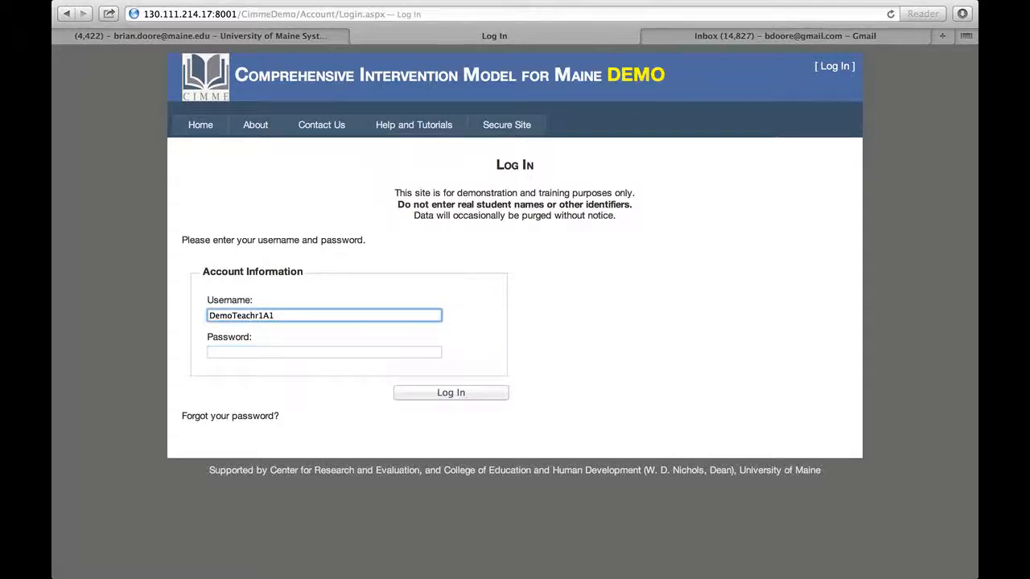
pyautogui.write('e')
pyautogui.click(253, 351)
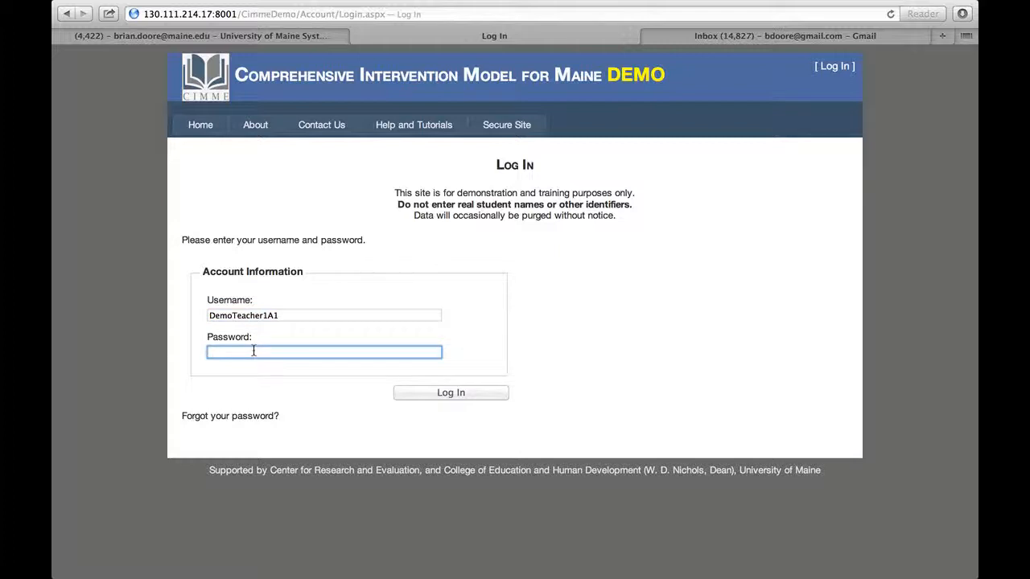
pyautogui.write('••••••••••')
pyautogui.press('Return')
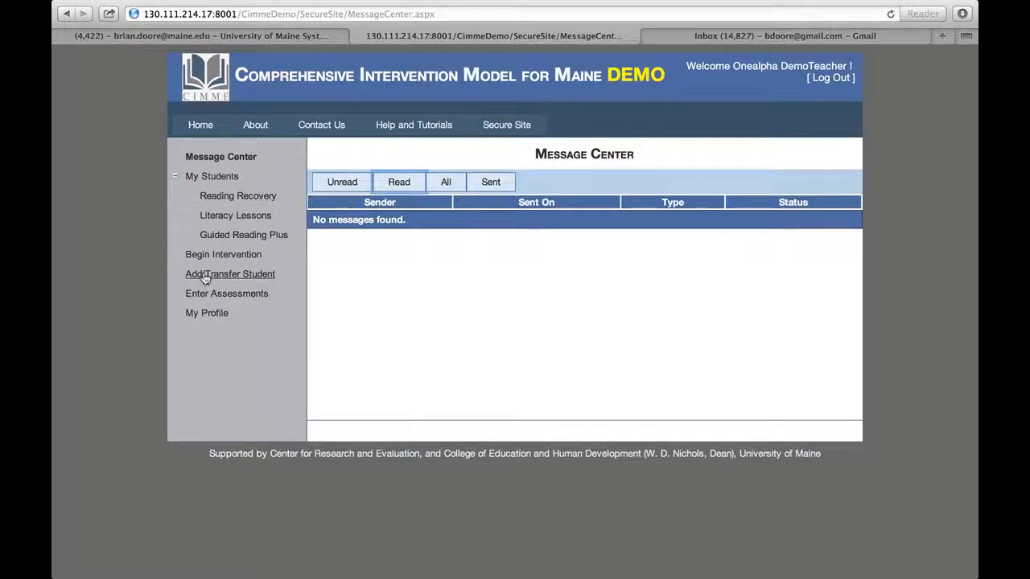
# - Open the Add/Transfer Student form and enter the student's MEDMS ID
pyautogui.click(204, 274)
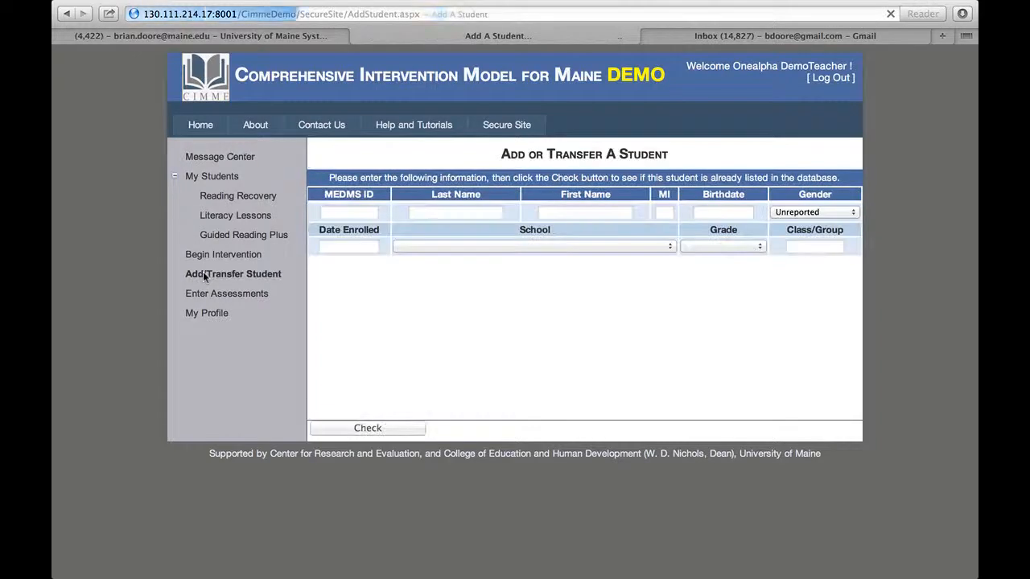
pyautogui.click(335, 212)
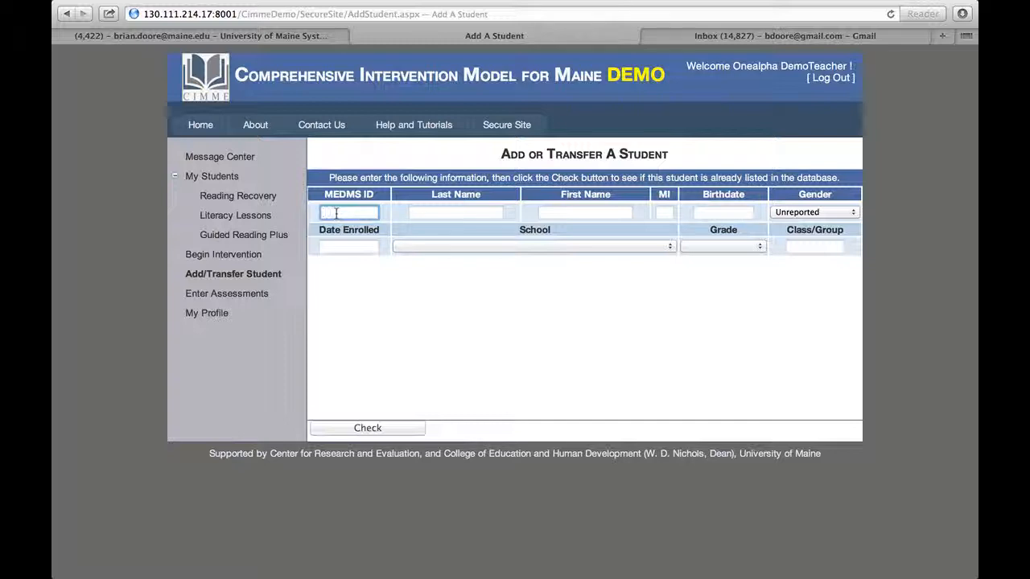
# - Fill in the student's last name, first name and middle initial
pyautogui.click(419, 211)
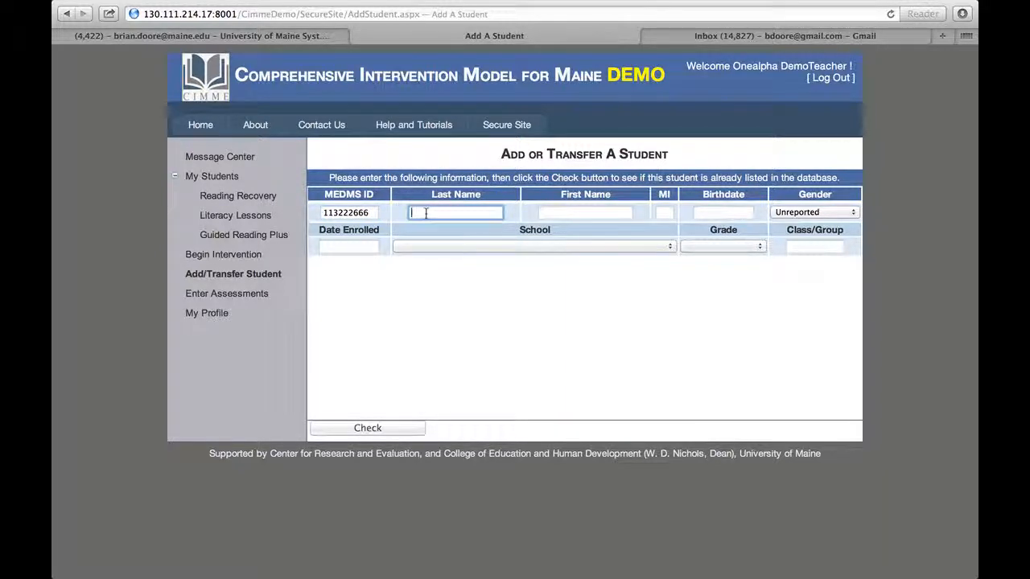
pyautogui.press('Tab')
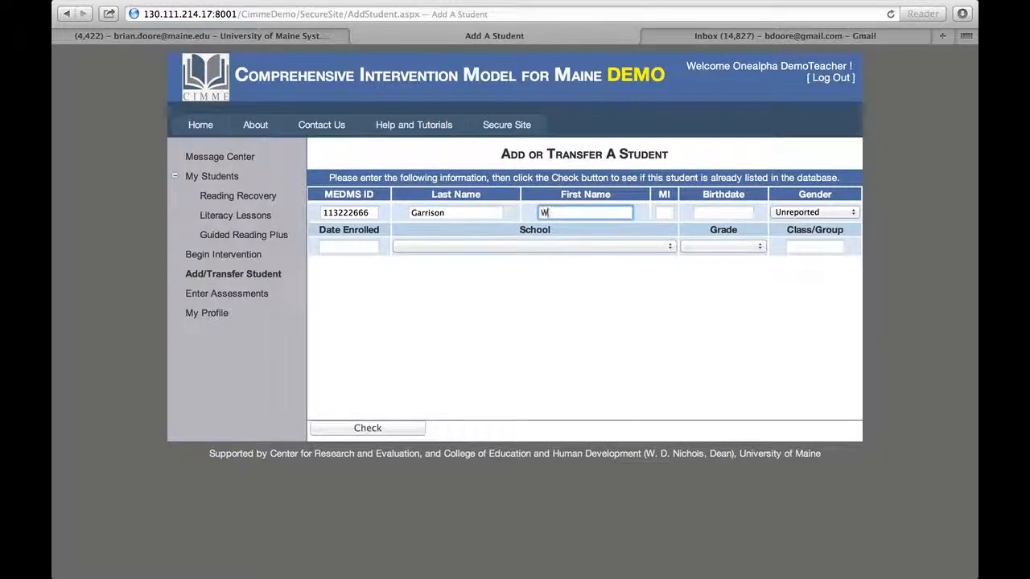
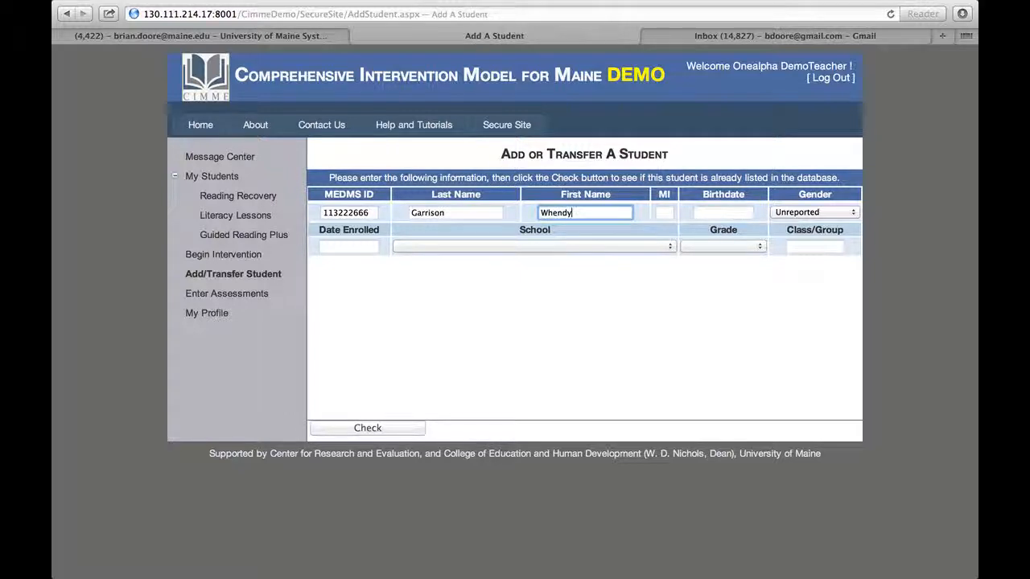
pyautogui.press('Tab')
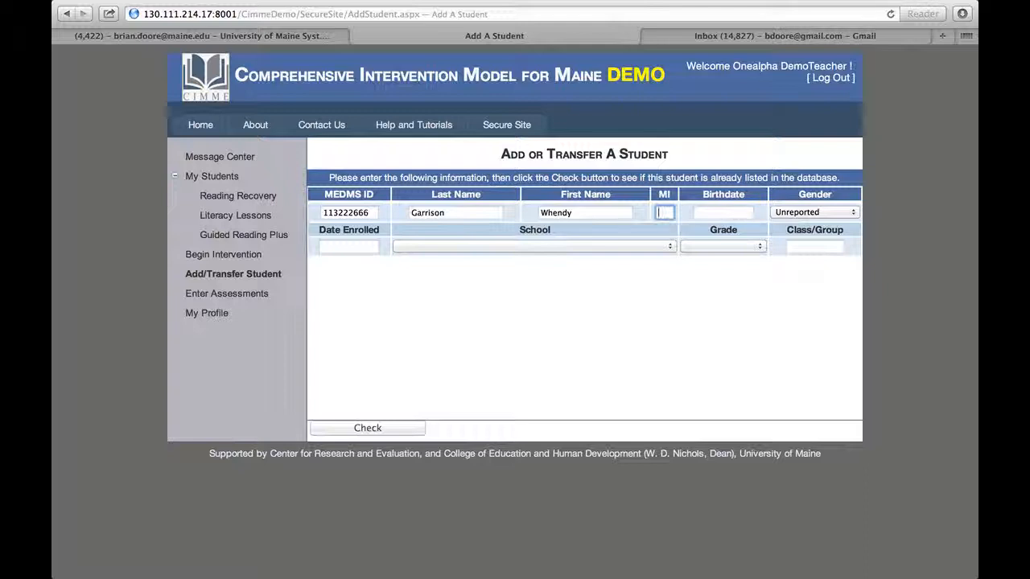
pyautogui.press('Tab')
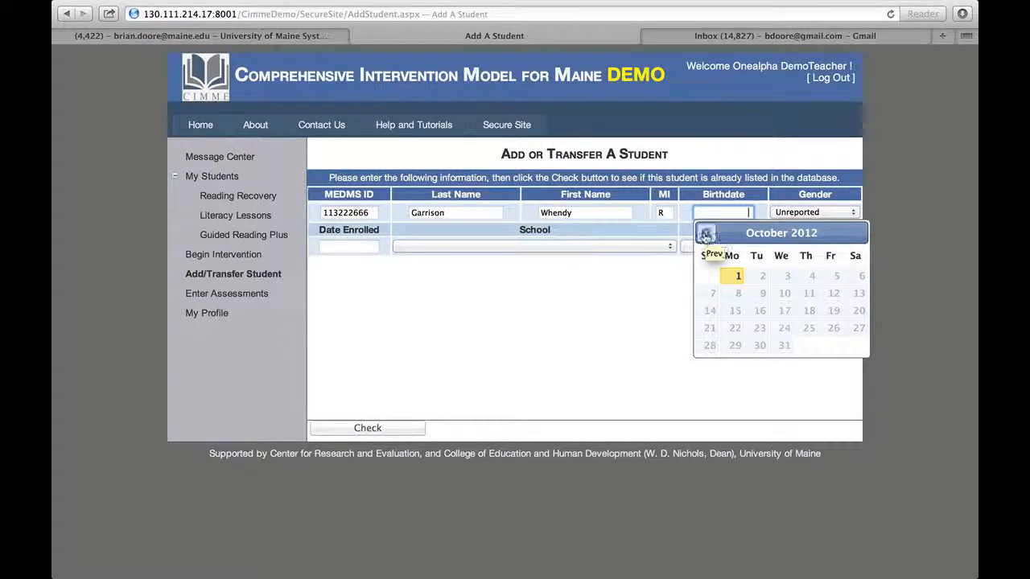
# - Set the birthdate to August 16 and correct its year to 2005
pyautogui.click(705, 235)
pyautogui.click(706, 235)
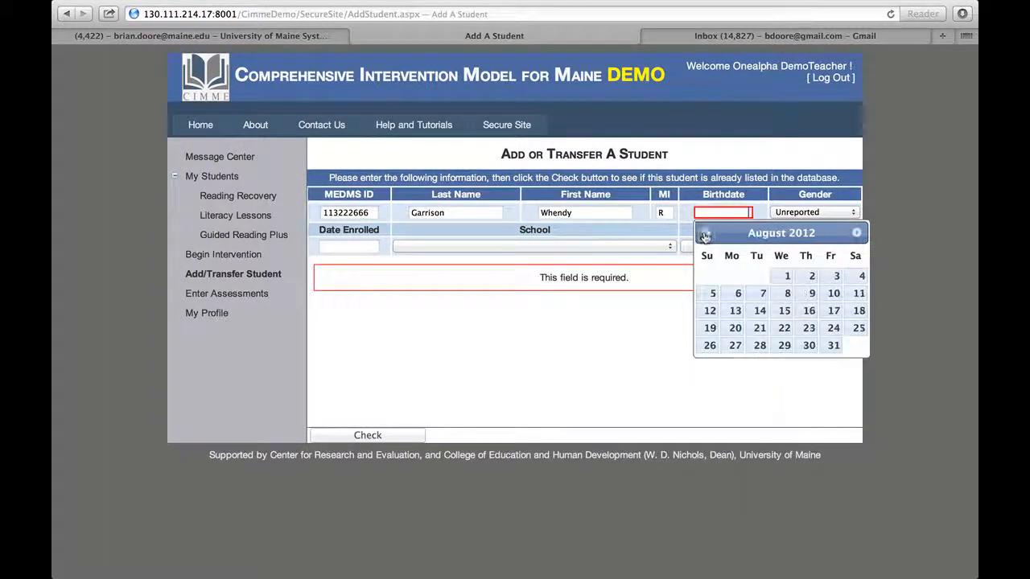
pyautogui.click(808, 311)
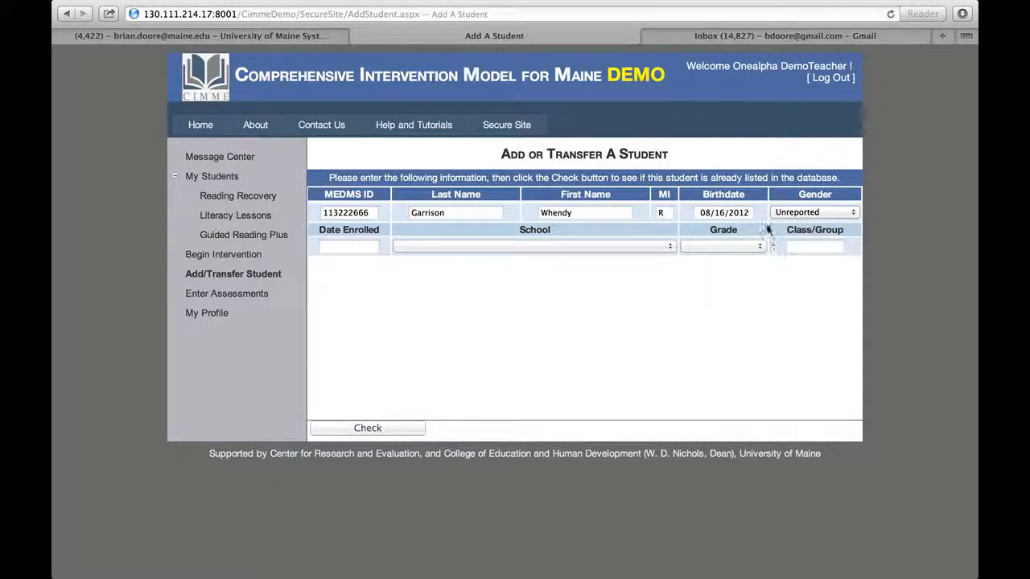
pyautogui.click(749, 214)
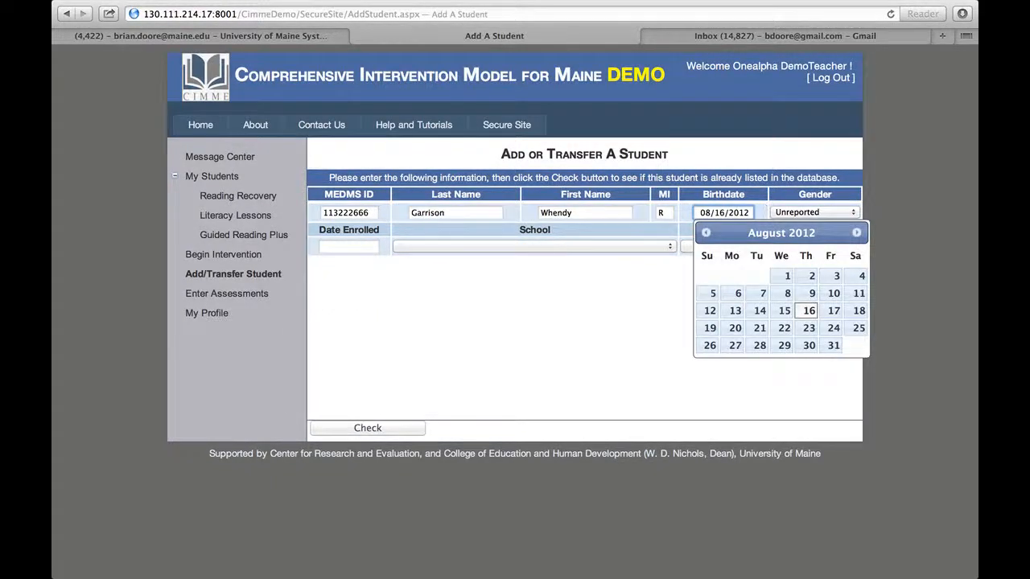
pyautogui.press('BackSpace')
pyautogui.press('BackSpace')
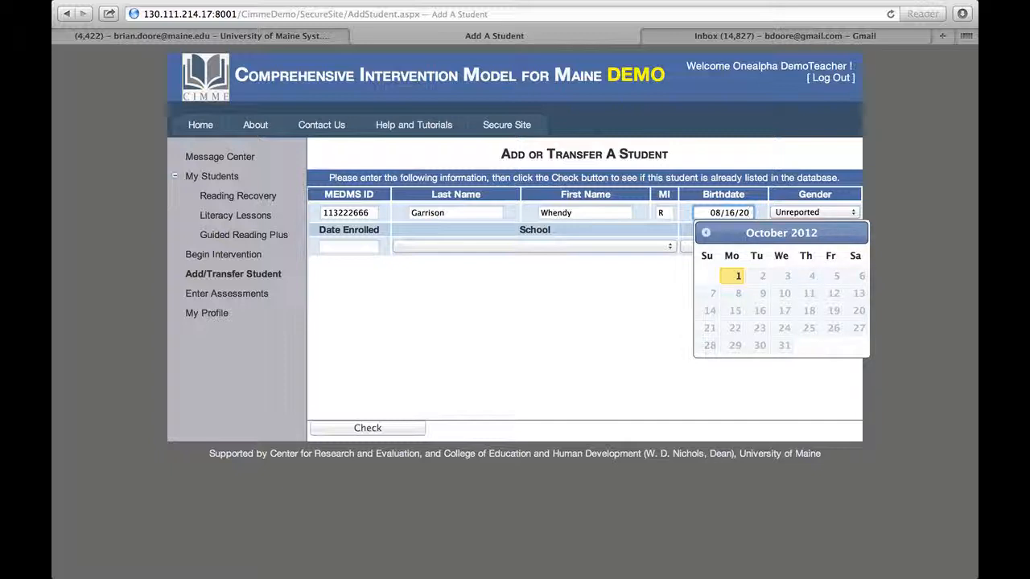
pyautogui.write('05')
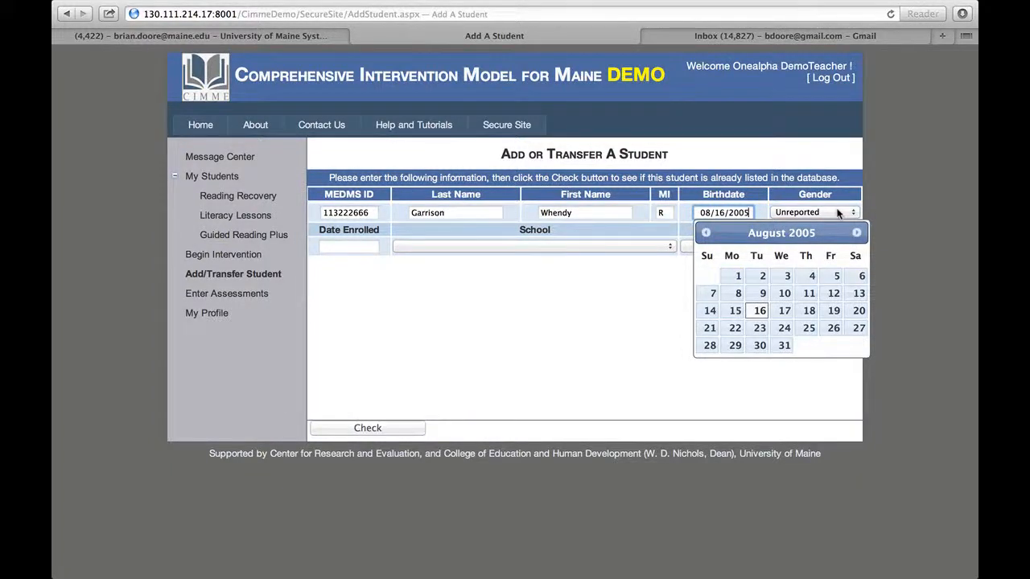
# - Set gender to Female and the enrollment date to September 3, 2012
pyautogui.click(837, 212)
pyautogui.click(800, 191)
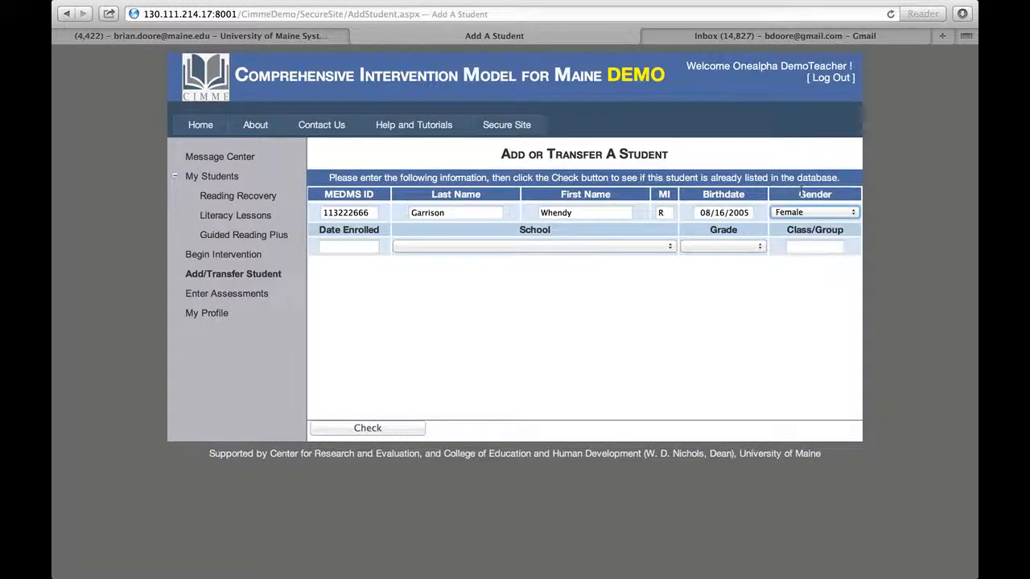
pyautogui.click(353, 247)
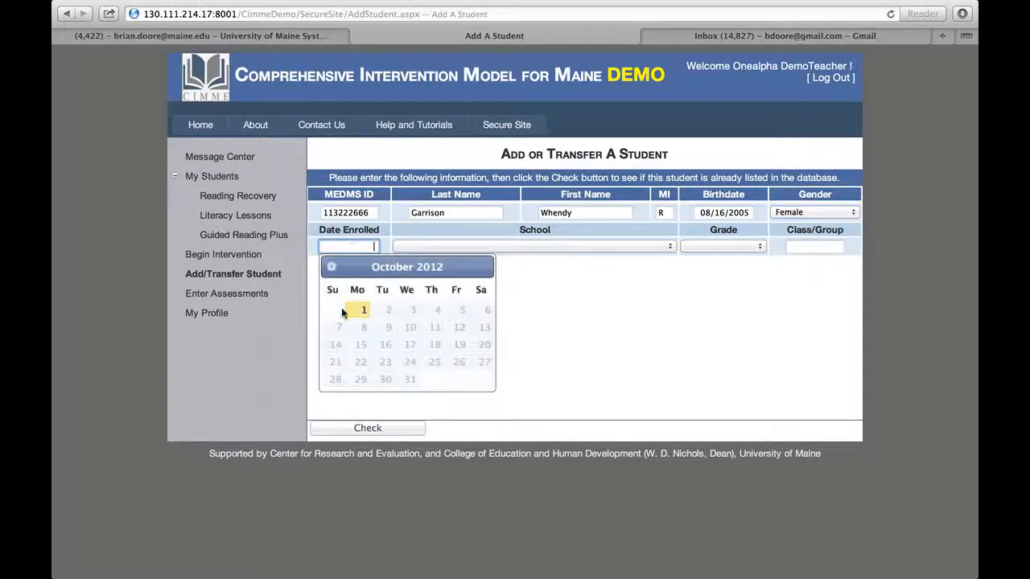
pyautogui.click(331, 266)
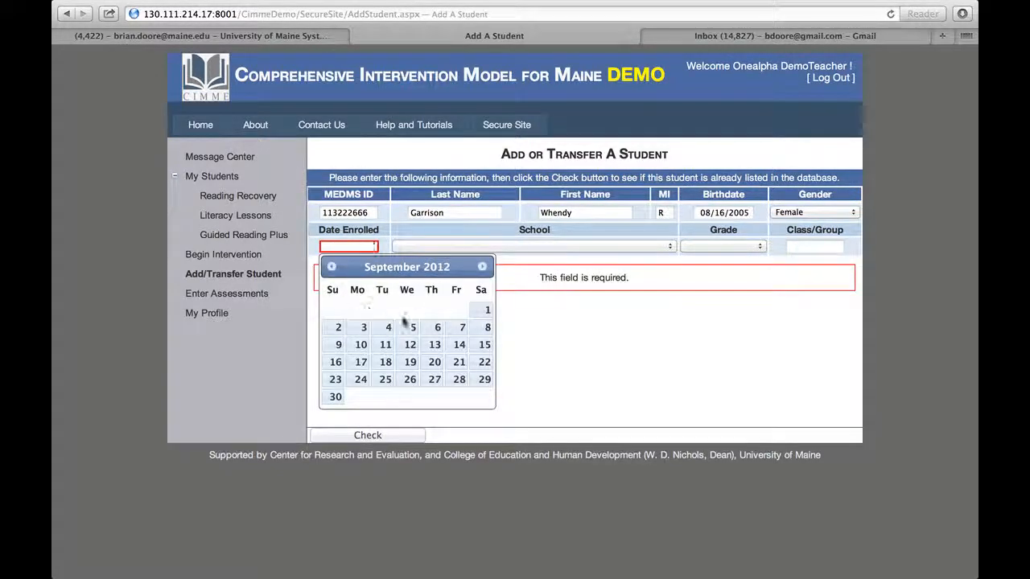
pyautogui.click(362, 327)
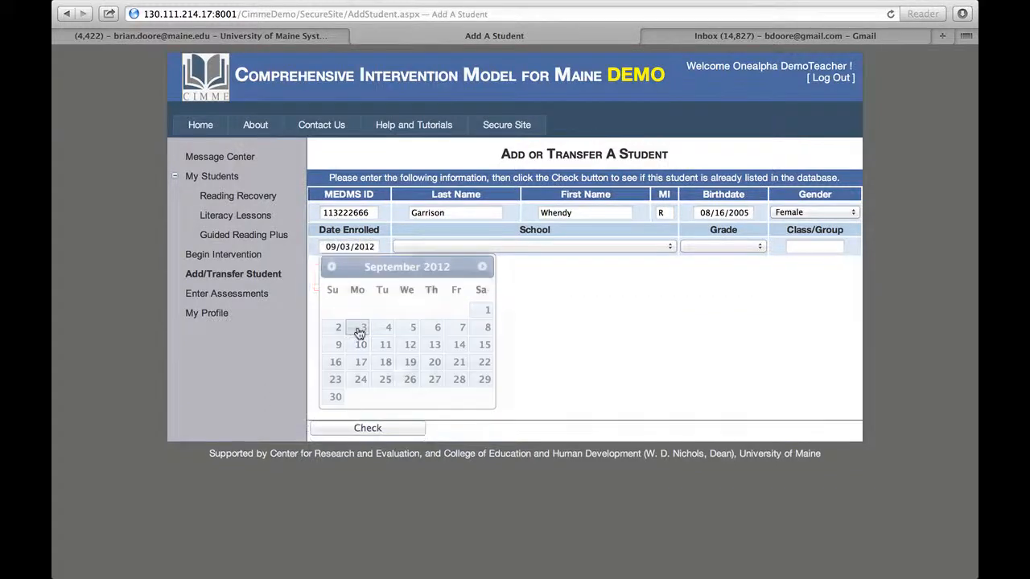
# - Choose Alpha School and grade 2, and fill in the class/group name
pyautogui.click(443, 247)
pyautogui.click(440, 258)
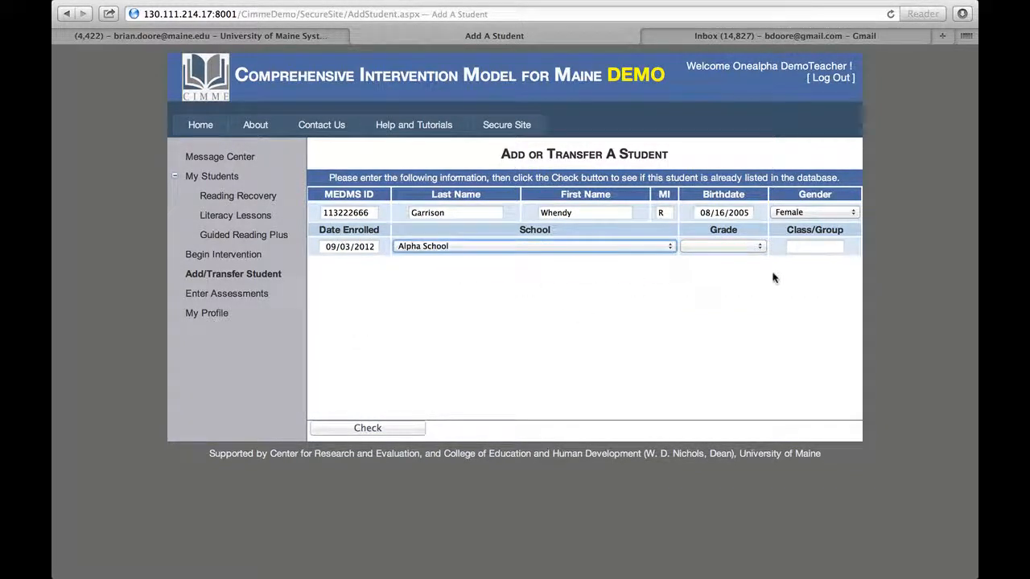
pyautogui.click(747, 246)
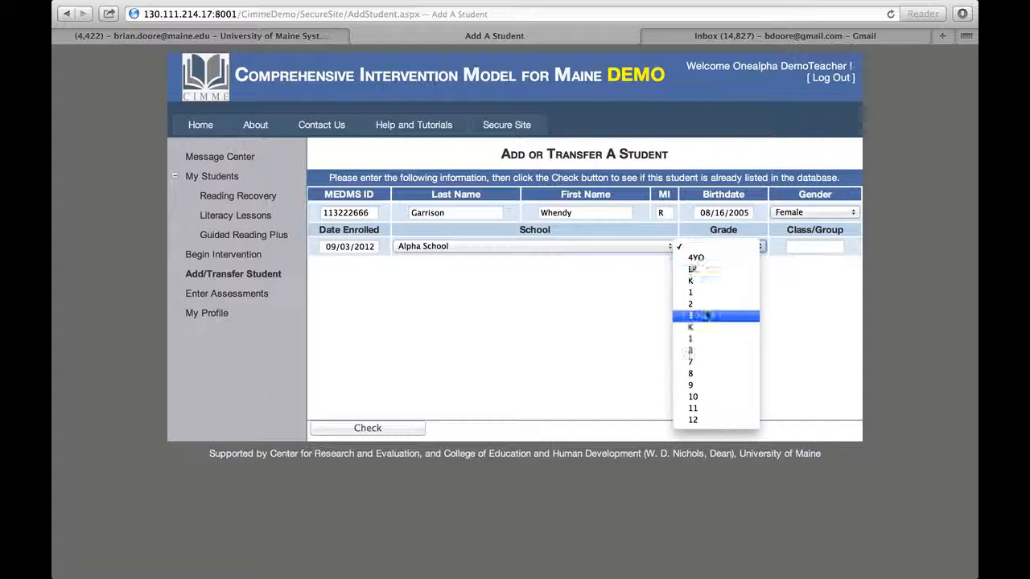
pyautogui.click(706, 304)
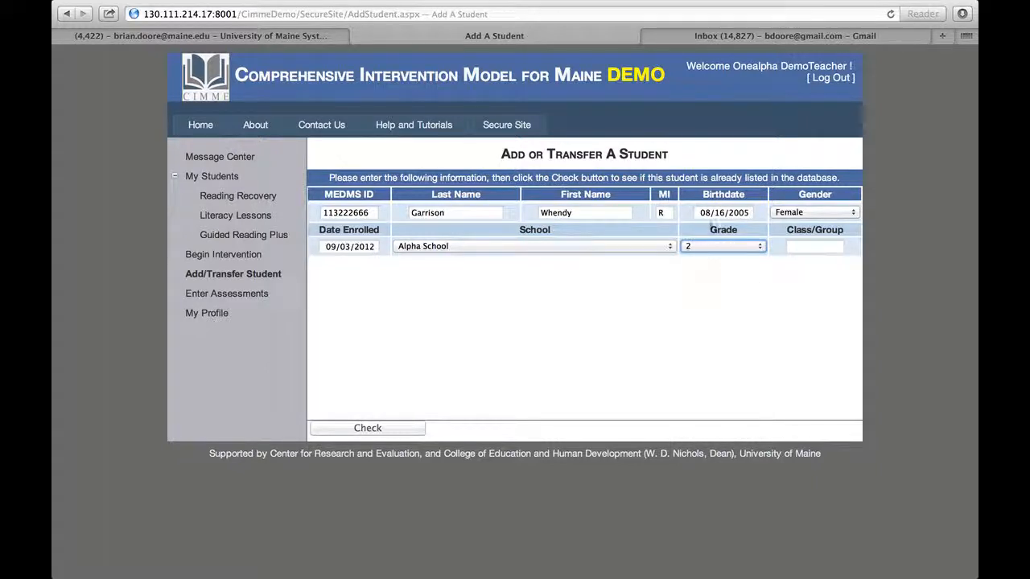
pyautogui.click(805, 245)
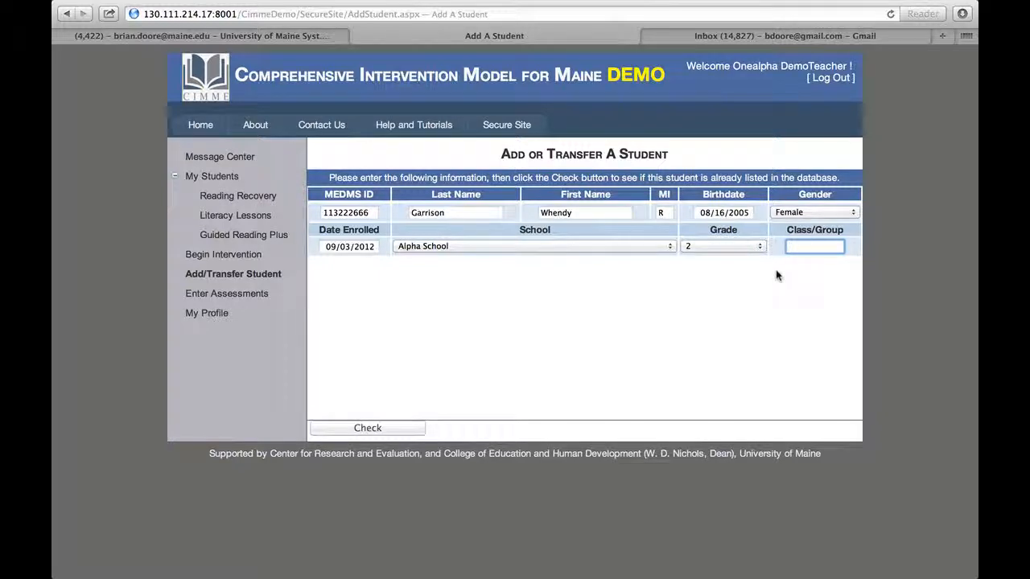
pyautogui.write('Smith')
# - Check the new student against existing records, then confirm adding the student
pyautogui.click(381, 430)
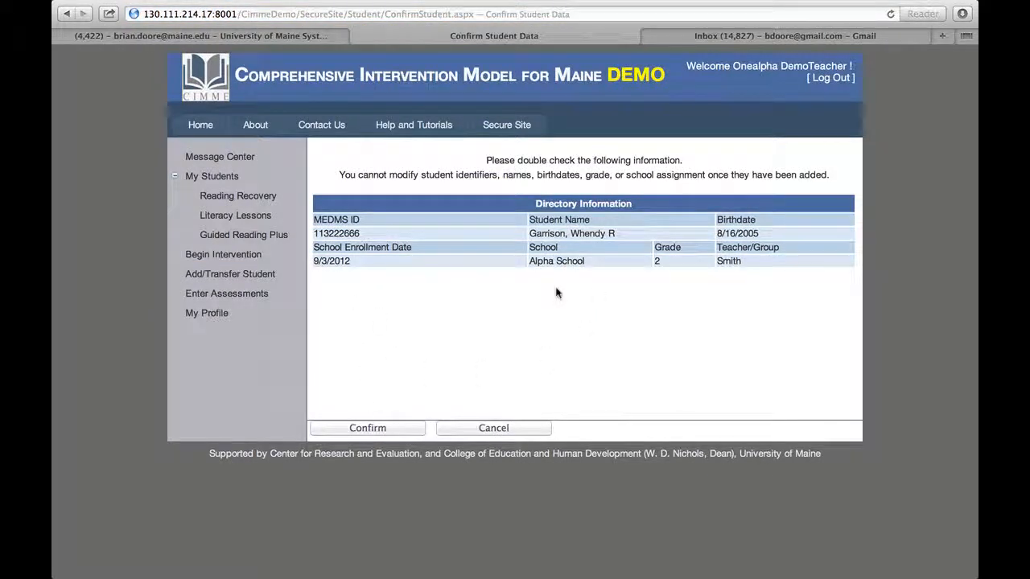
pyautogui.click(362, 431)
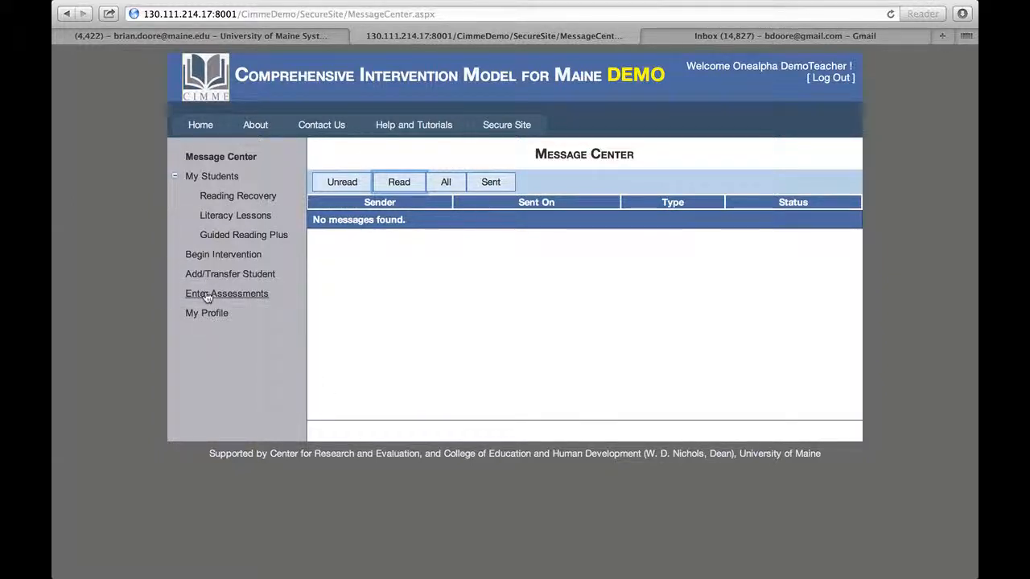
pyautogui.click(207, 296)
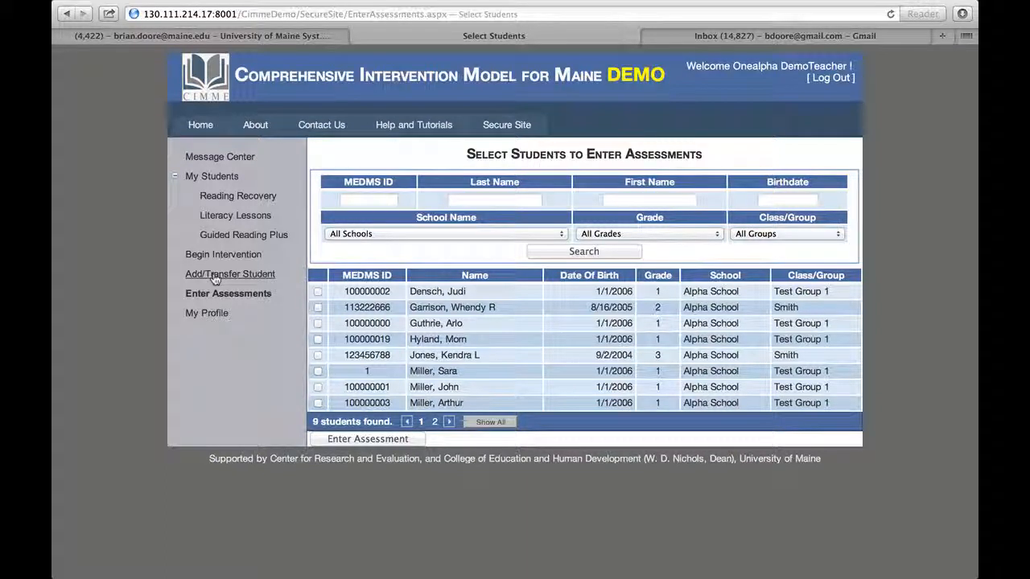
pyautogui.click(210, 157)
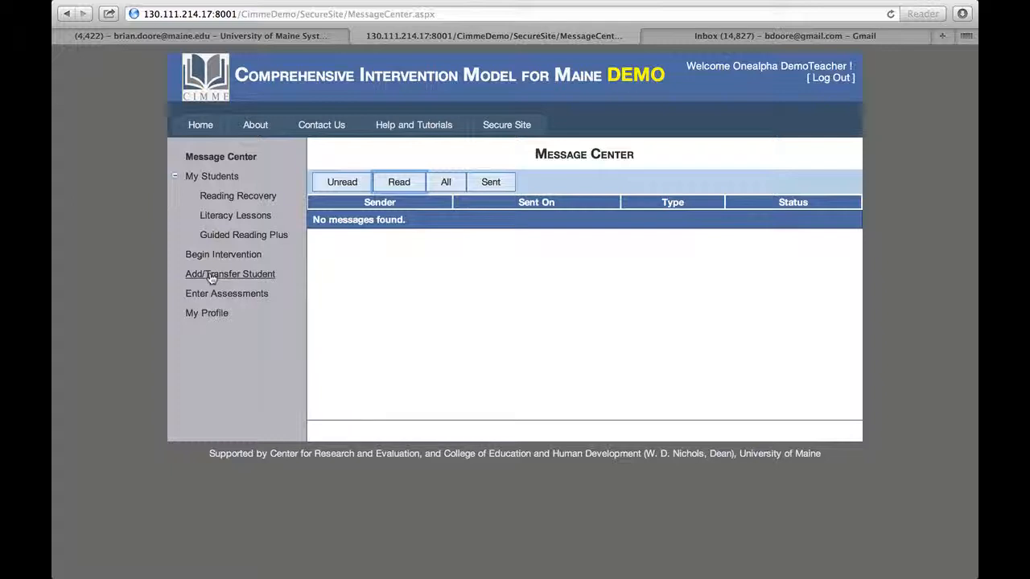
# - Open a new Add/Transfer Student form and fill the MEDMS ID from the autocomplete suggestion
pyautogui.click(211, 275)
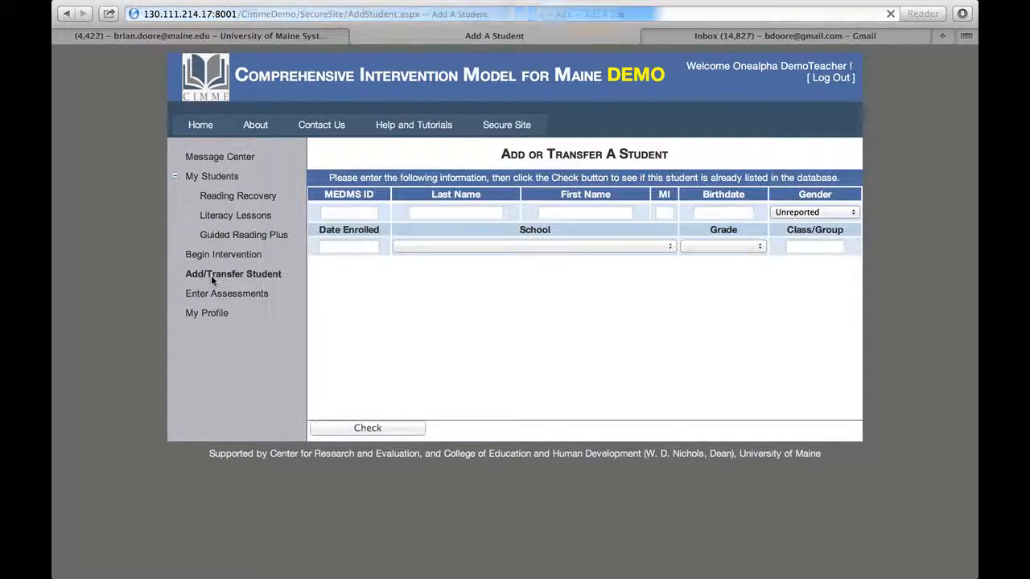
pyautogui.click(338, 213)
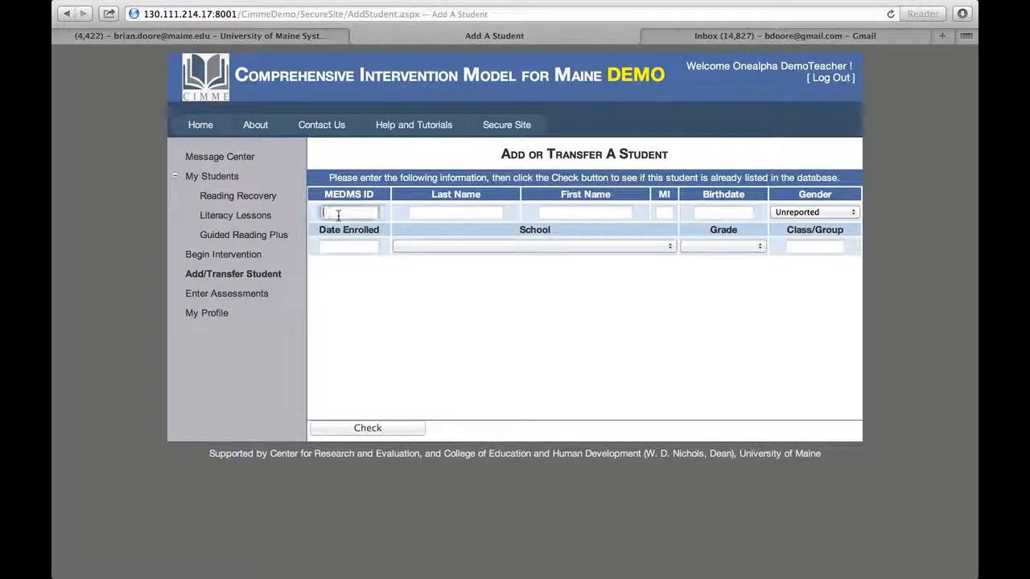
pyautogui.write('11')
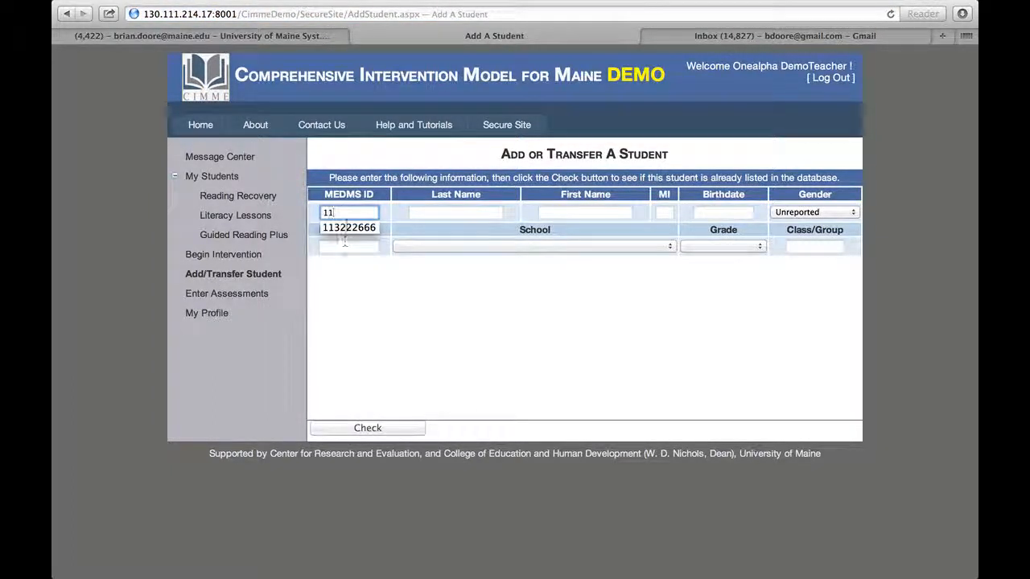
pyautogui.press('Down')
pyautogui.click(419, 211)
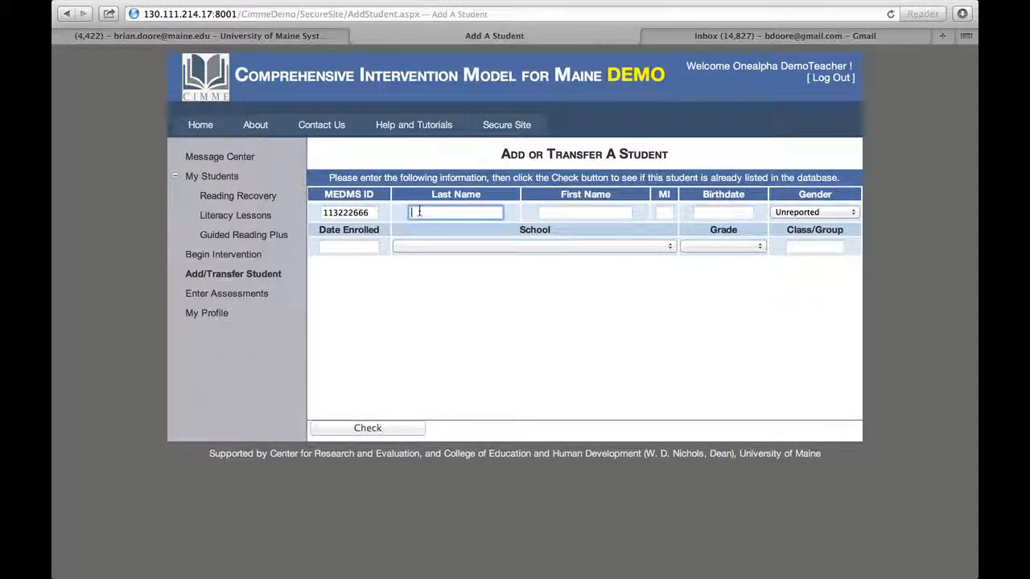